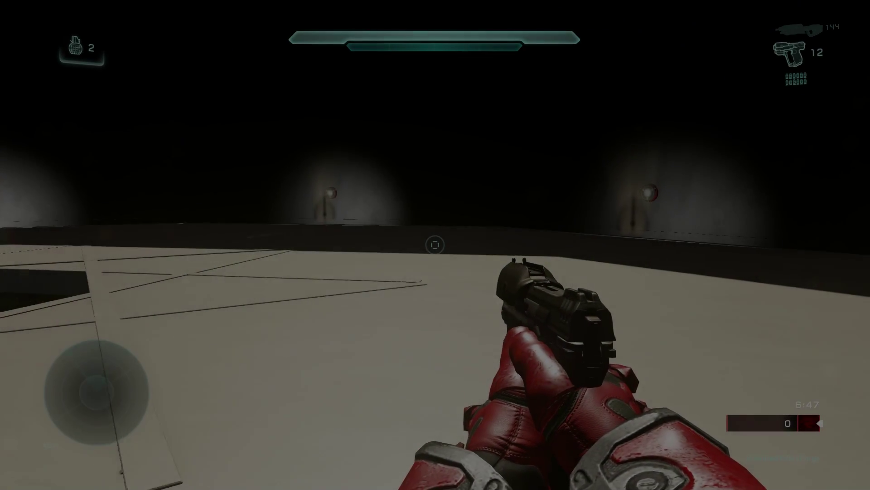
Walk across the arena floor towards the exploding barrels mounted on the walls.
key(w)
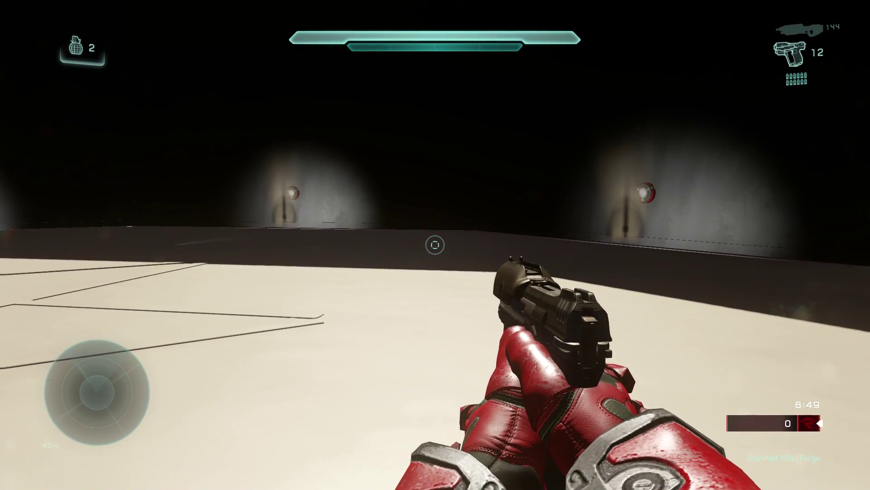
key(w)
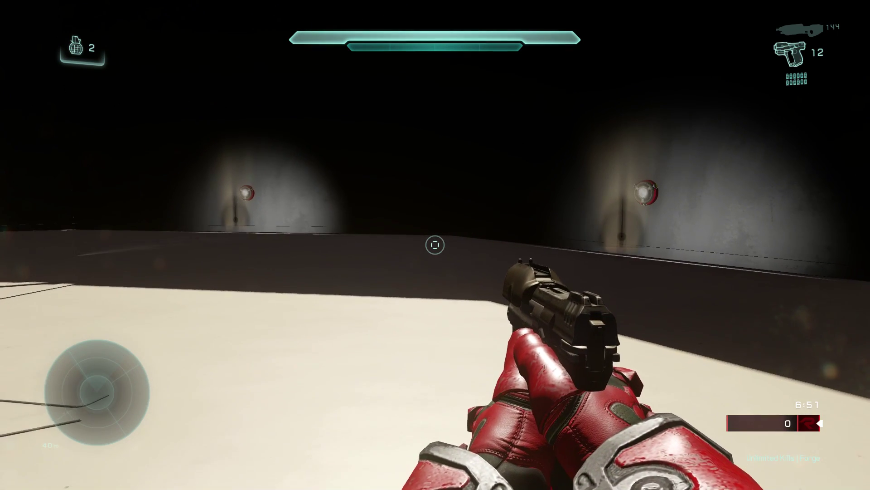
key(w)
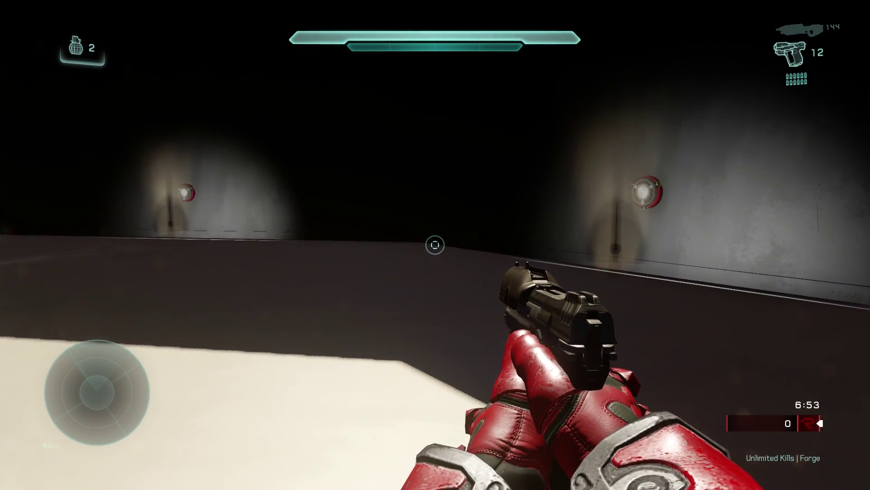
key(w)
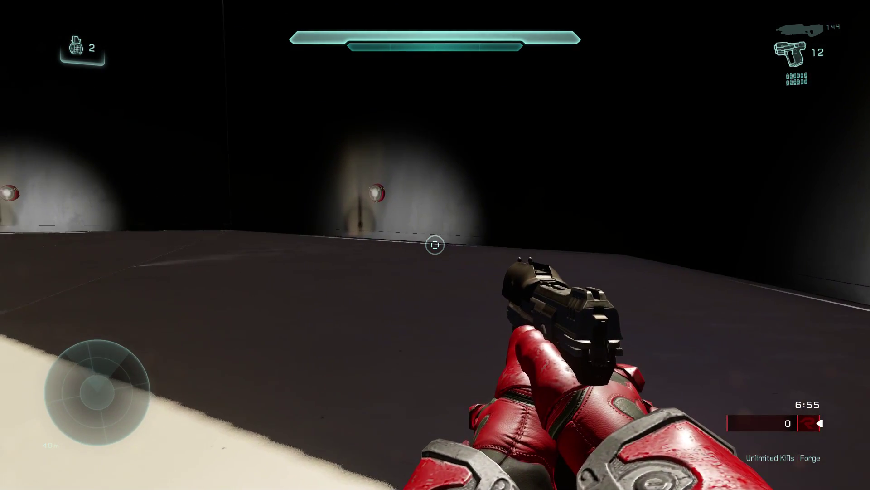
Switch to edit mode and inspect the invisible teleporter receiver on the floor beneath the wall-mounted barrel.
key(Up)
key(s)
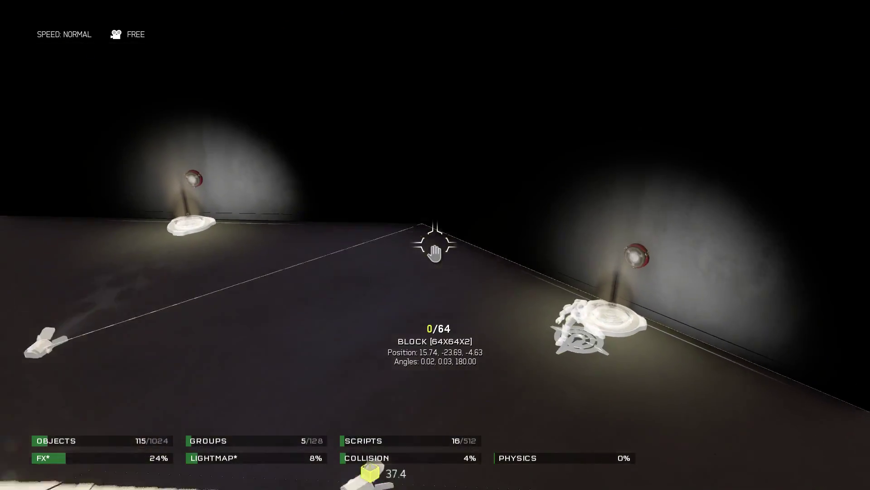
key(w)
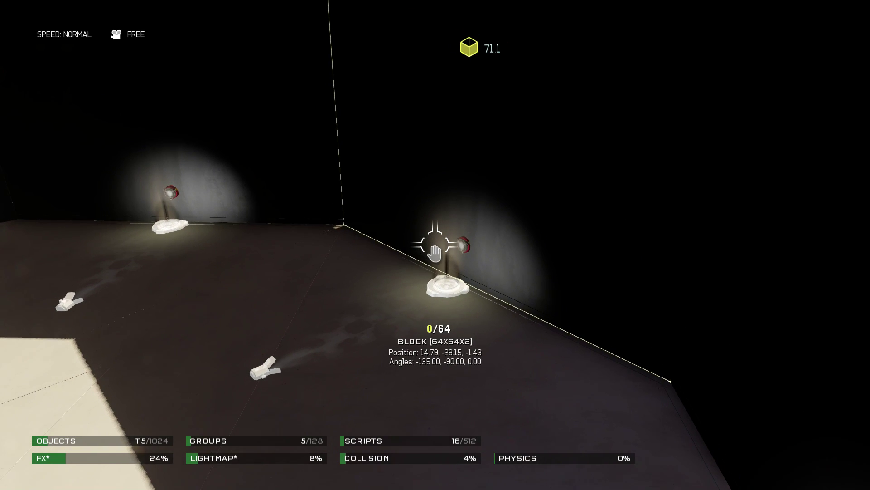
key(w)
key(s)
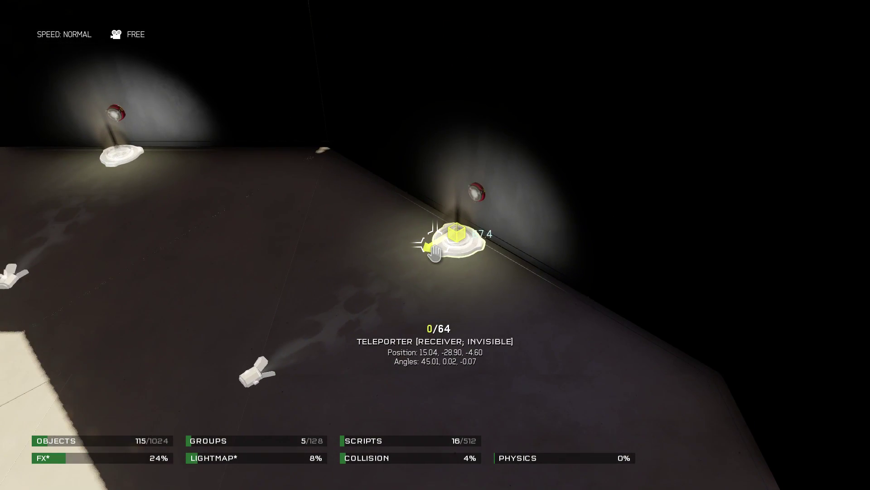
key(s)
key(w)
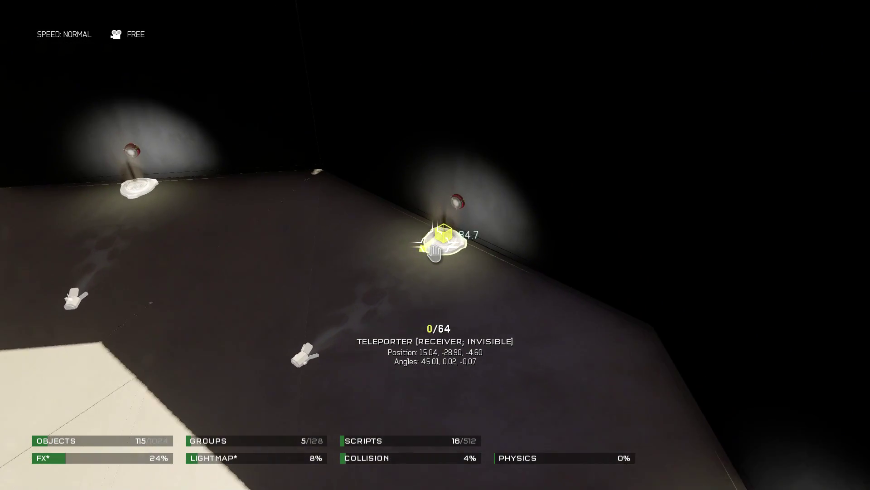
Return to player mode, approach the lit barrel on the dark wall, and shoot it with the pistol.
key(r)
key(w)
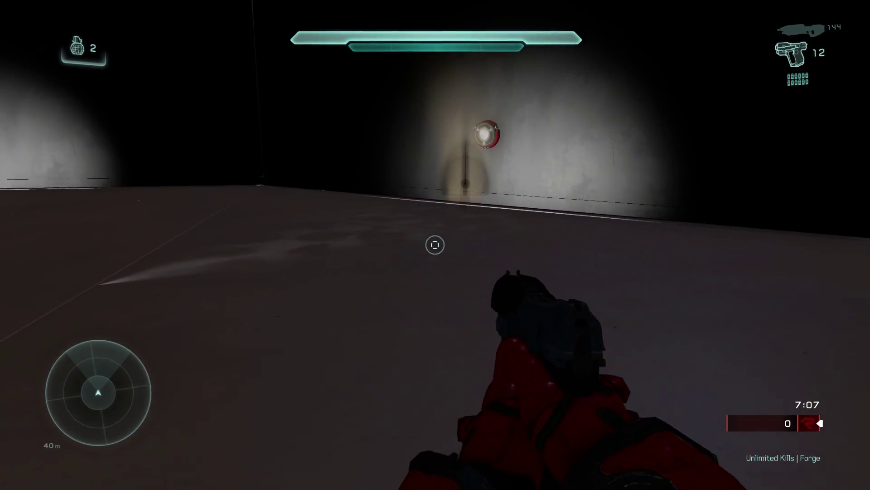
key(w)
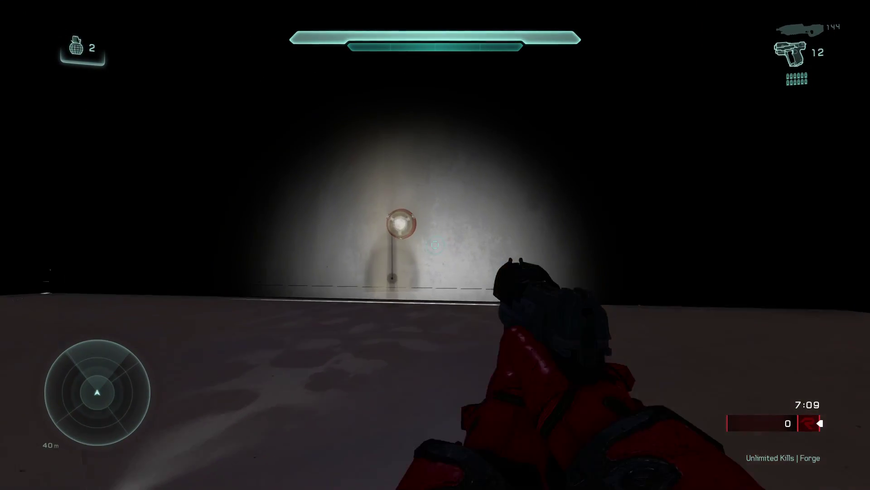
key(w)
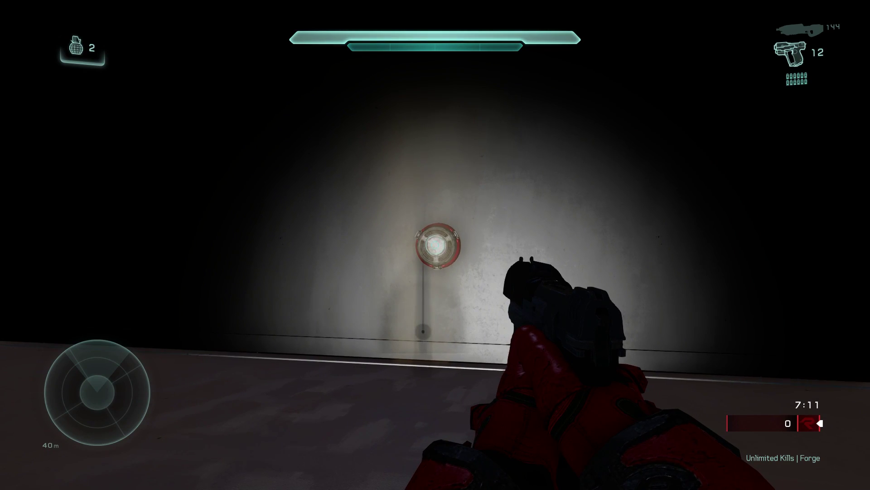
click(436, 245)
key(r)
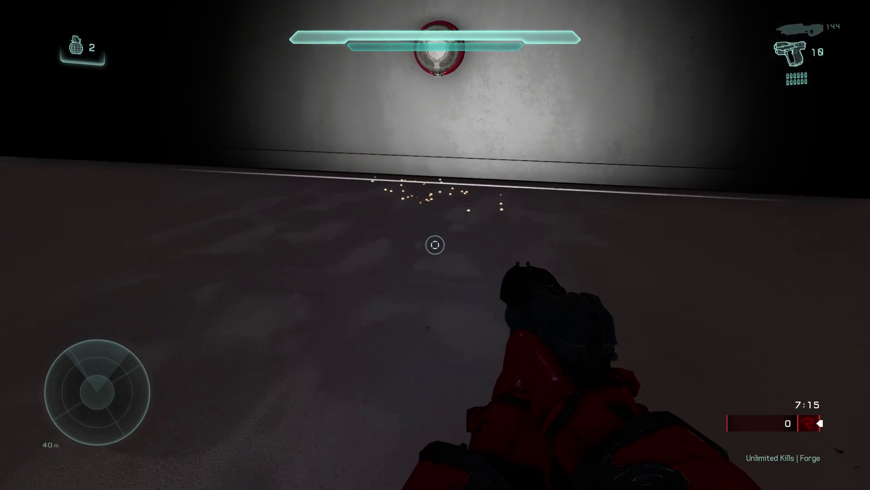
key(s)
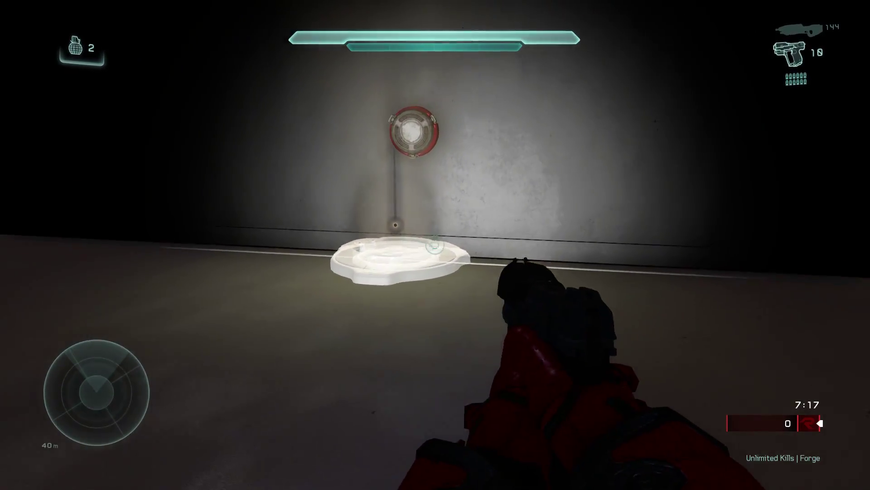
Switch to edit mode and survey the walled arena from above, including its other barrels and teleporters.
key(Up)
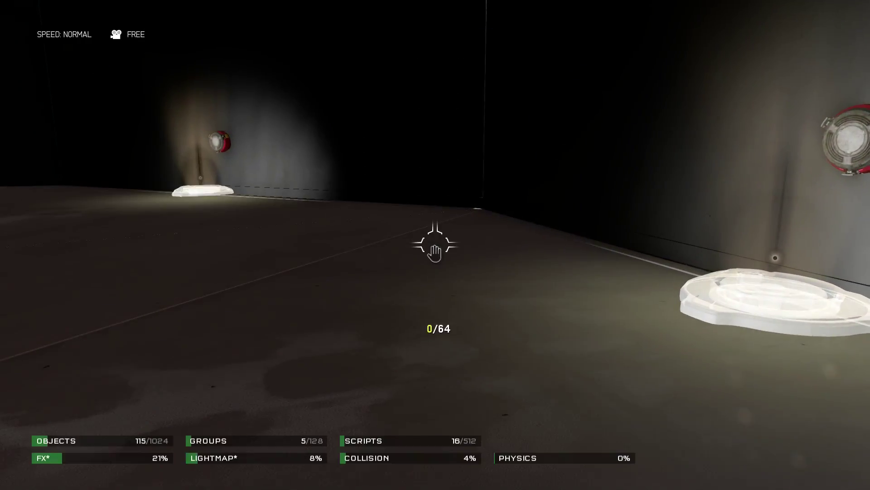
key(s)
key(s)
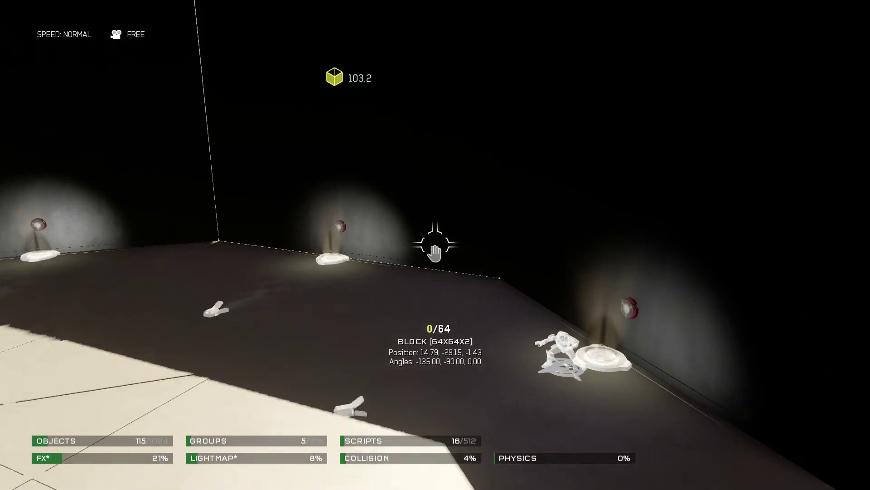
key(w)
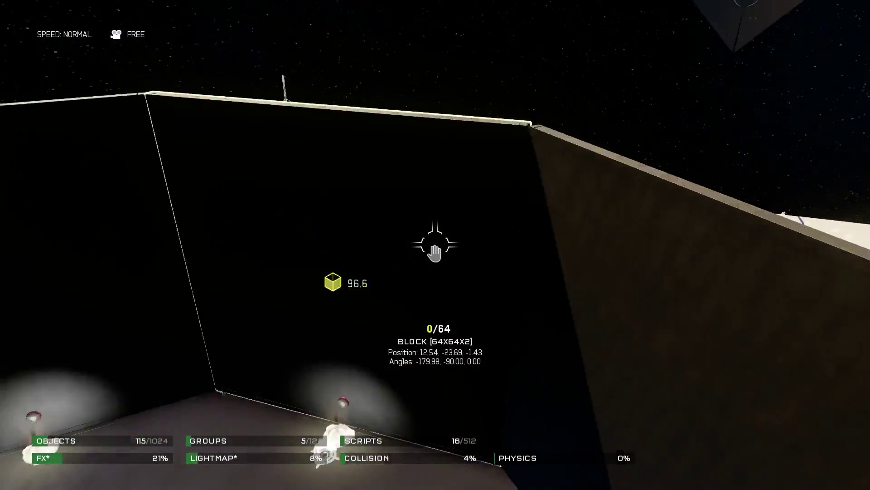
key(w)
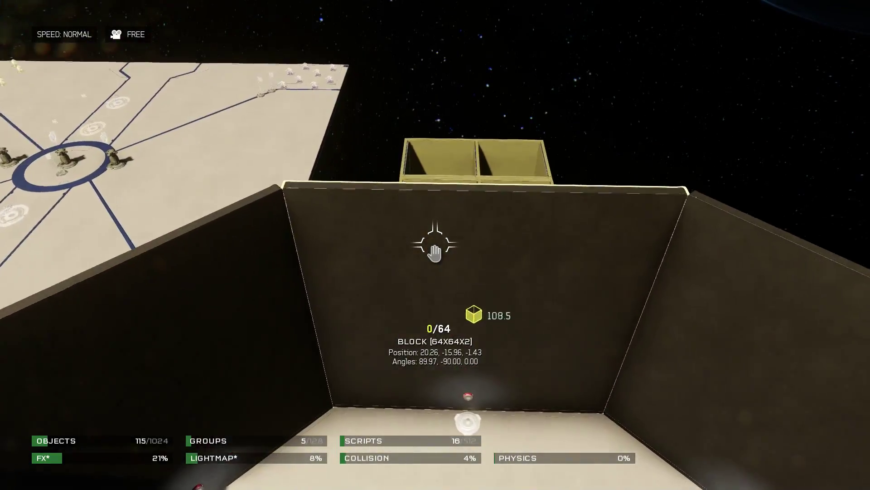
key(w)
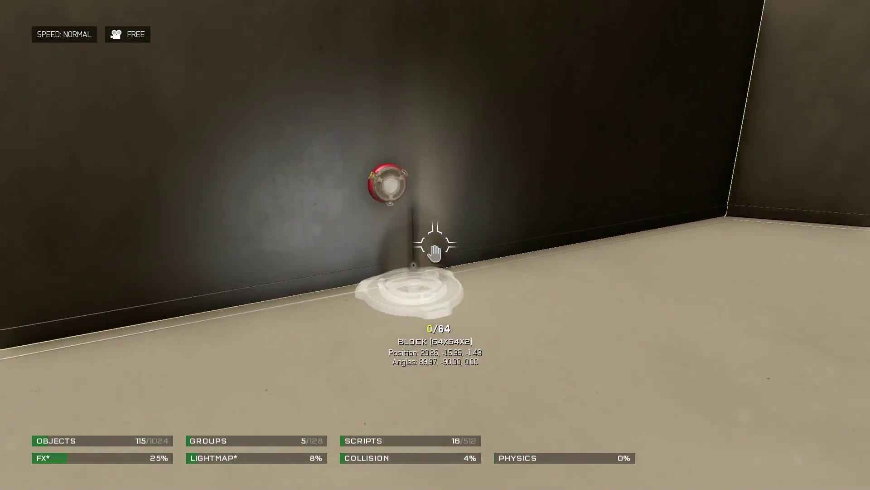
Compare the nearest barrel and its teleporter in both modes, and shoot the barrel in player mode.
key(Up)
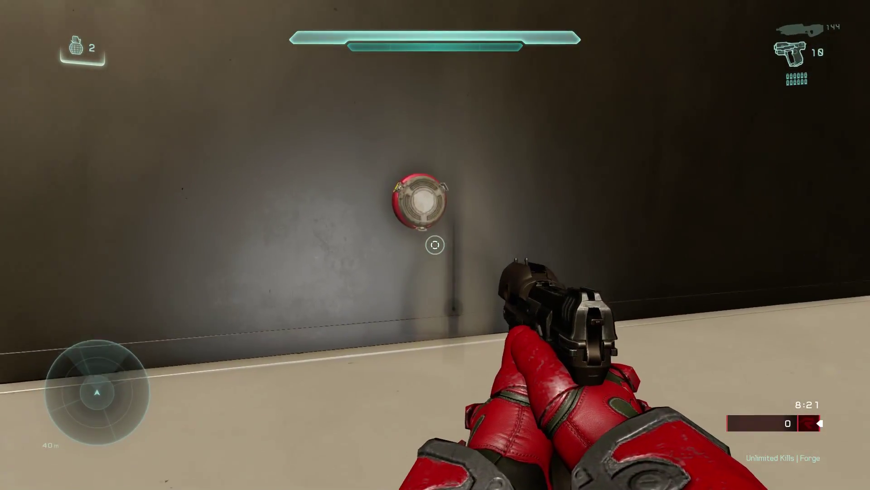
key(Tab)
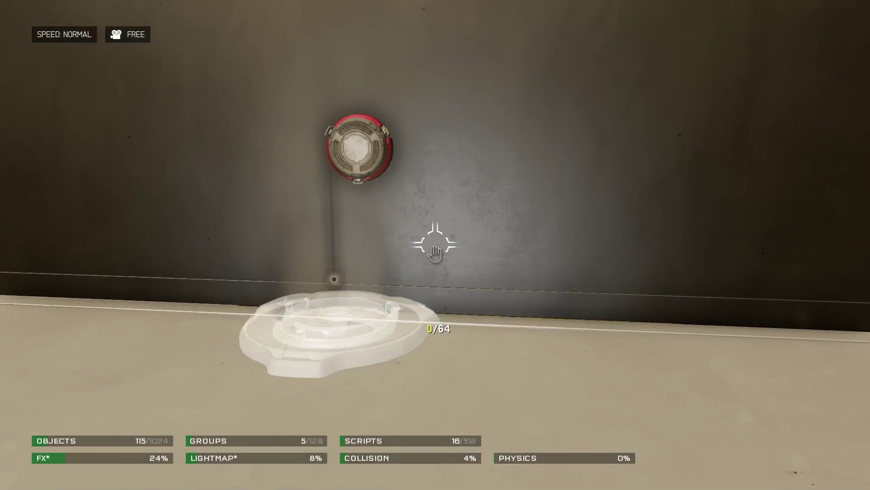
key(Tab)
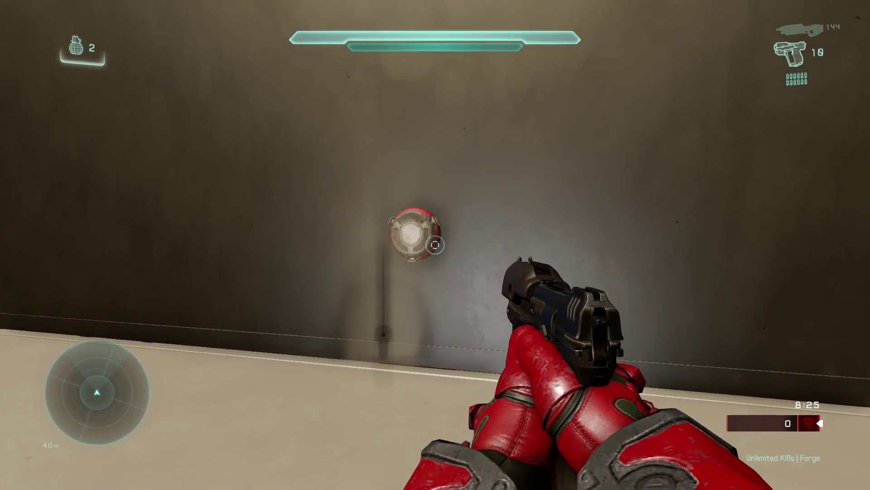
click(435, 245)
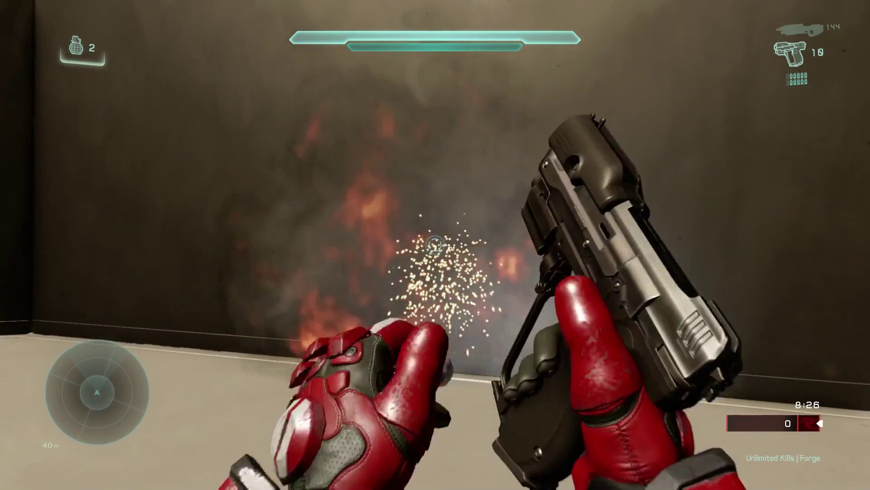
click(435, 245)
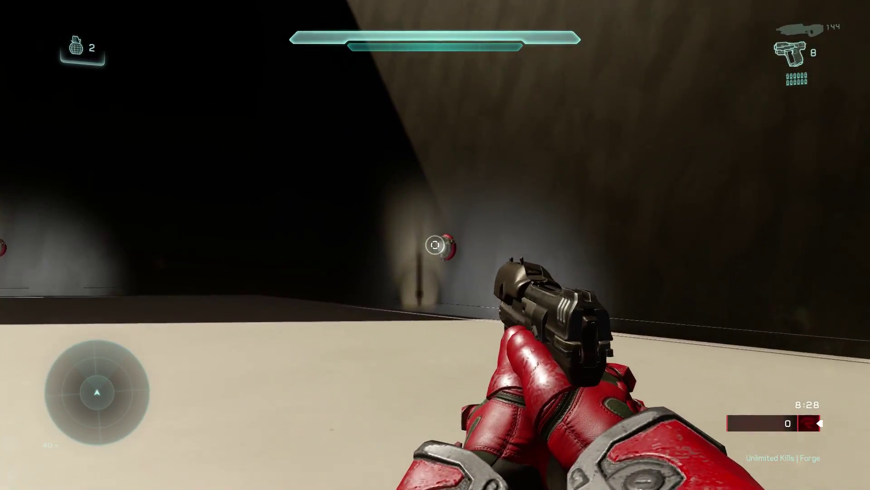
Shoot the exploding barrels on the adjacent walls one after another to test the teleport chain.
click(436, 245)
click(435, 244)
key(r)
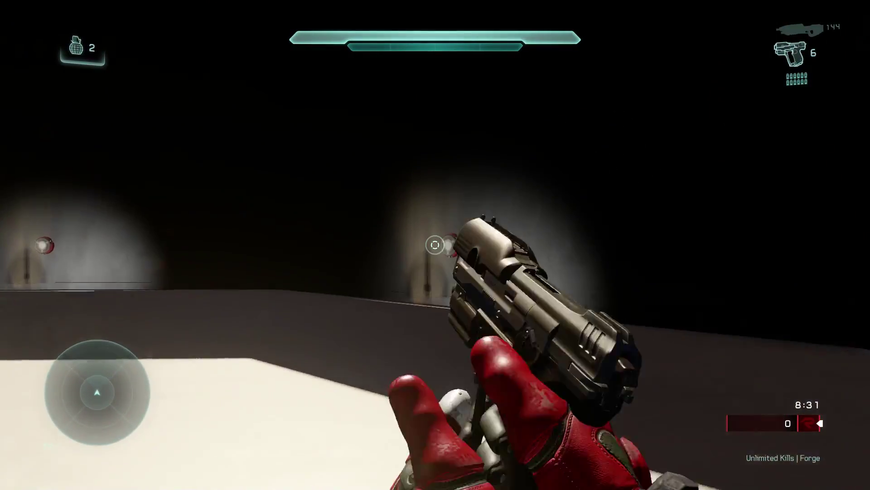
click(435, 245)
click(435, 245)
click(435, 245)
click(435, 245)
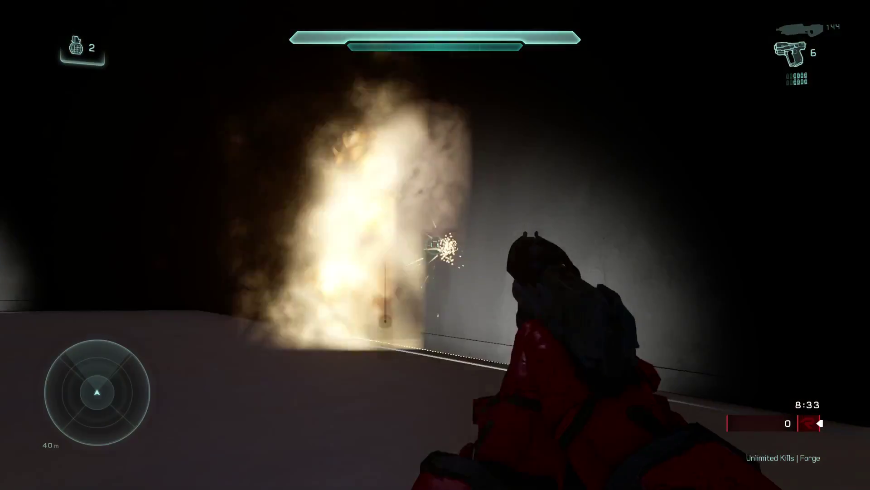
key(r)
In edit mode, open the object properties of the exploding barrel and examine its respawn and despawn settings.
key(Up)
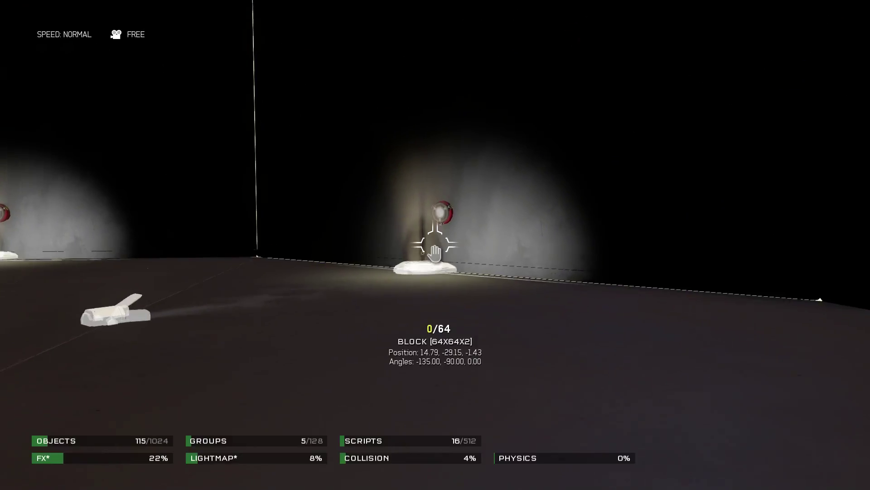
key(w)
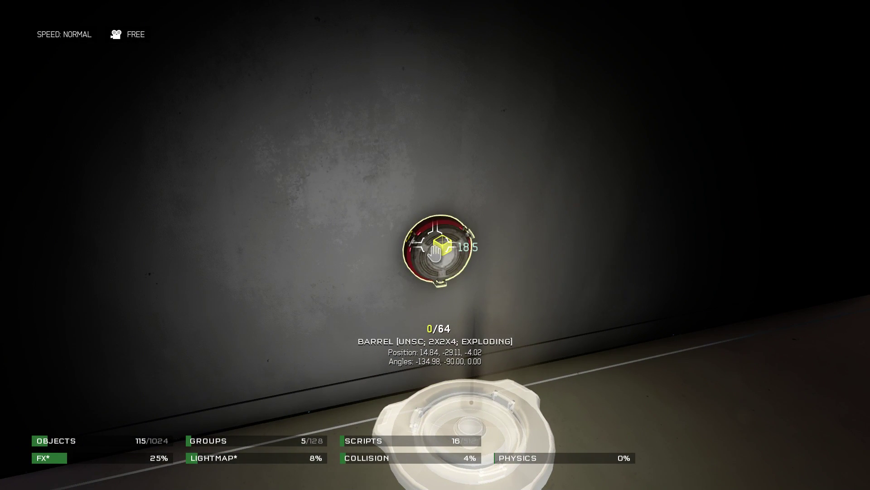
key(r)
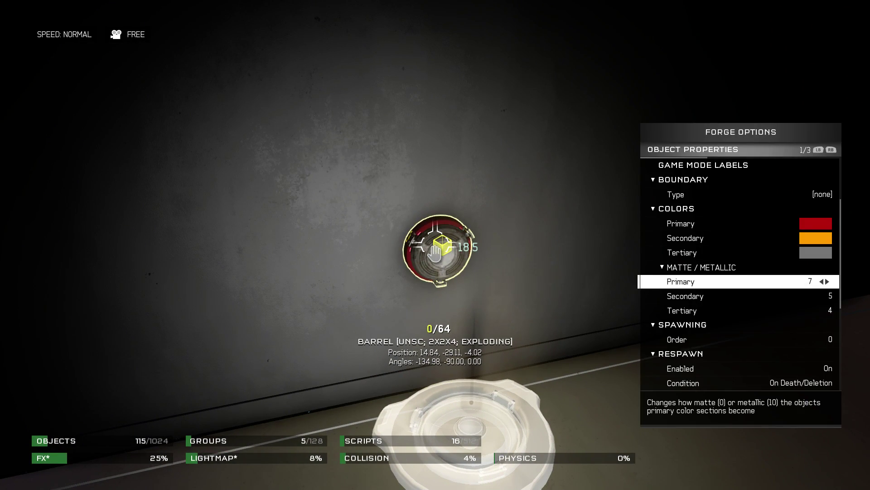
key(Down)
key(Down)
key(Down)
key(Down)
key(Down)
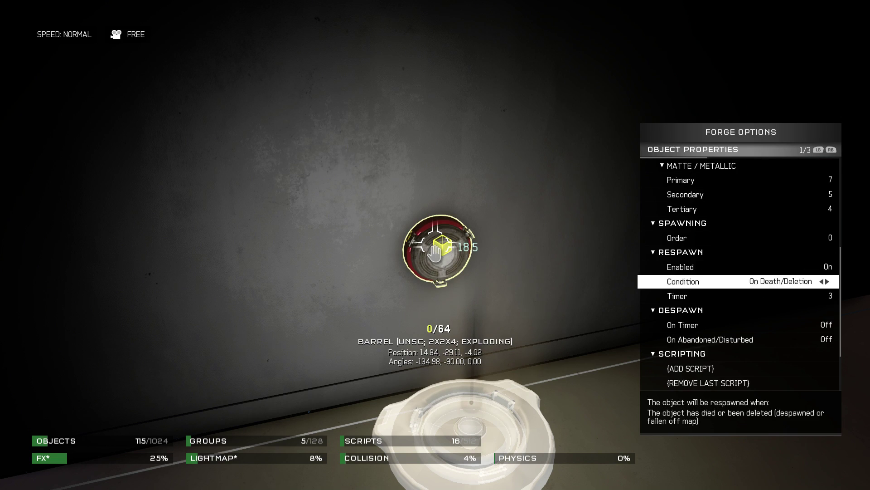
key(Down)
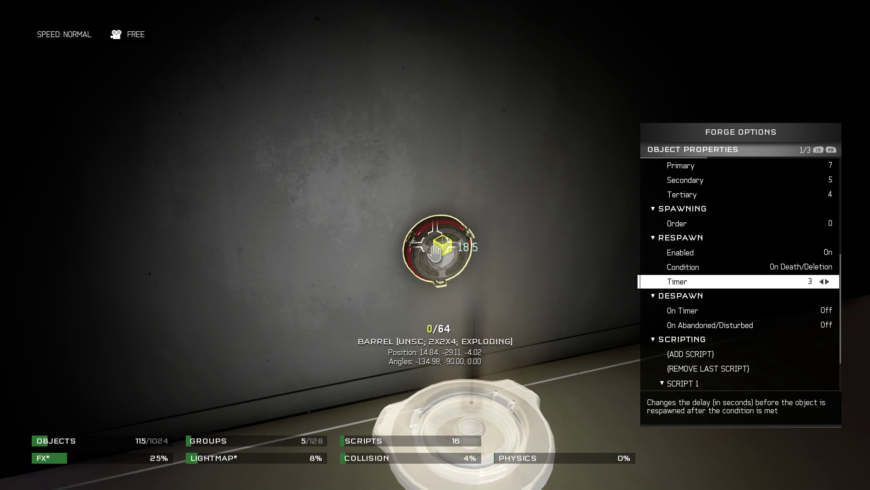
key(Down)
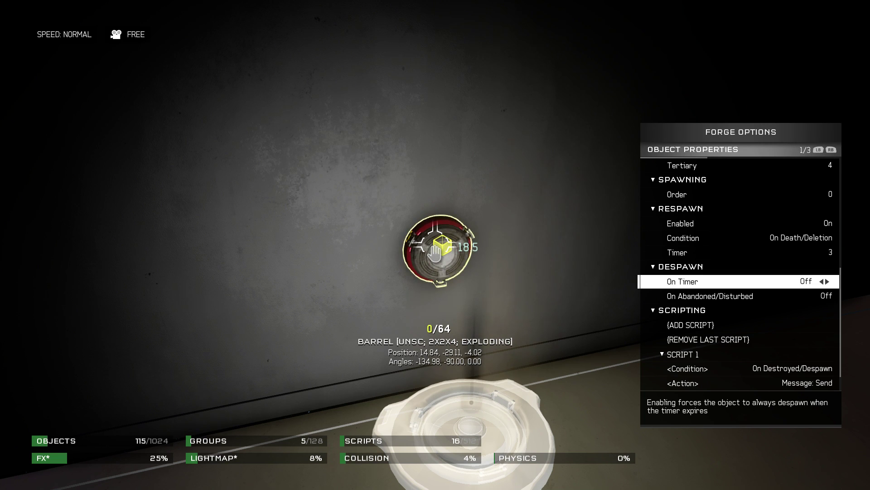
Examine the condition, action and channel of the exploding barrel's Script 1.
key(Down)
key(Down)
key(Down)
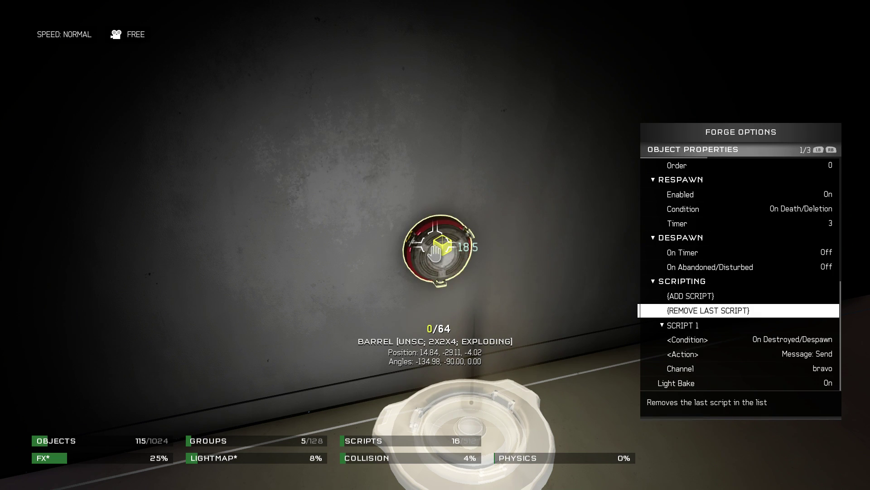
key(Down)
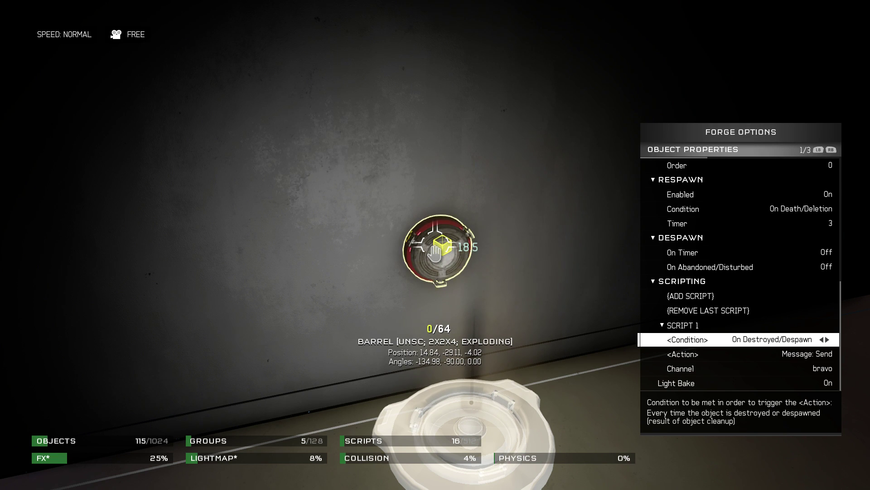
key(Down)
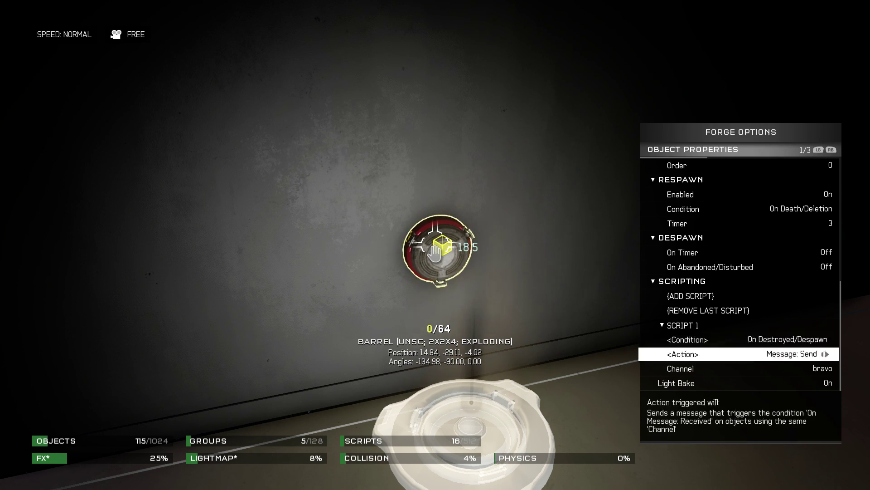
key(Down)
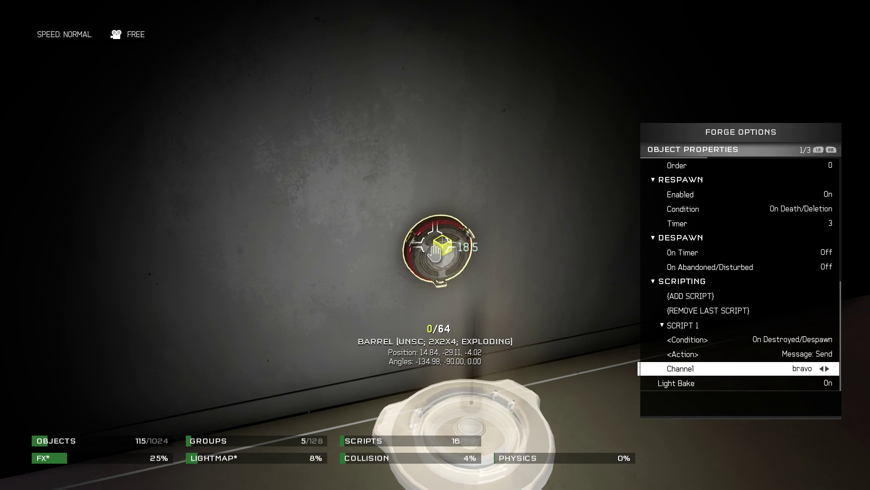
Open the object properties of the invisible receiver teleporter below the barrel and examine its teleporter channel and output facing.
key(Escape)
key(r)
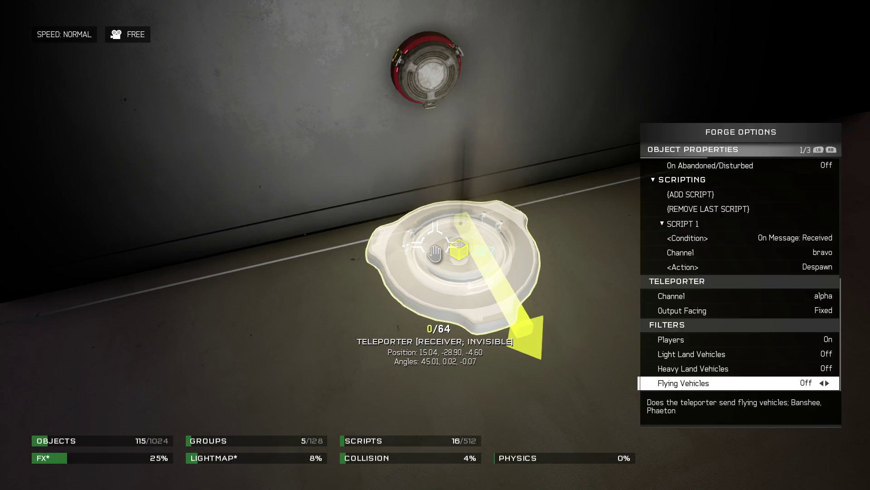
key(Up)
key(Up)
key(Up)
key(Up)
key(Up)
key(Up)
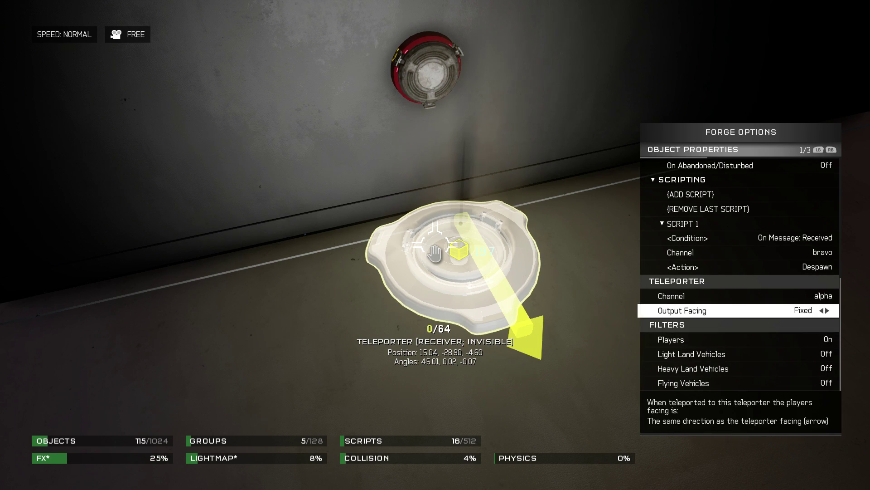
Examine the receiver teleporter's Script 1 condition, channel and action, and its respawn condition and timer.
key(Up)
key(Up)
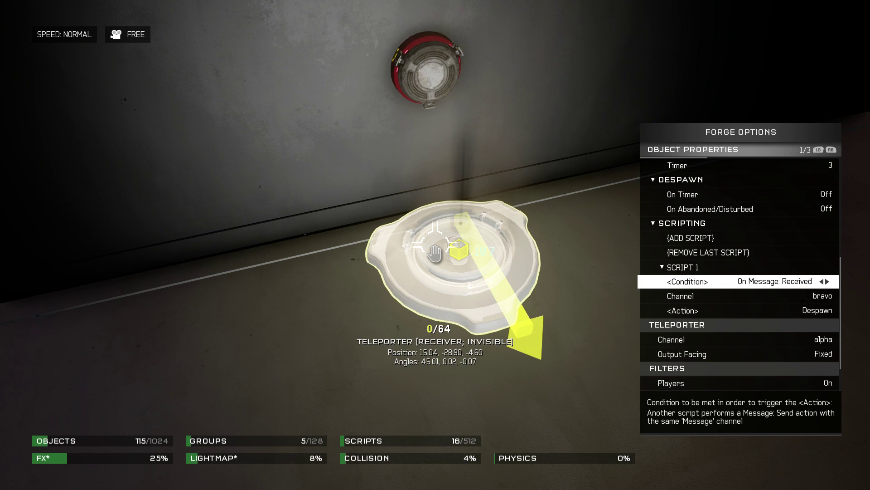
key(Up)
key(Up)
key(Up)
key(Up)
key(Up)
key(Up)
key(Up)
key(Up)
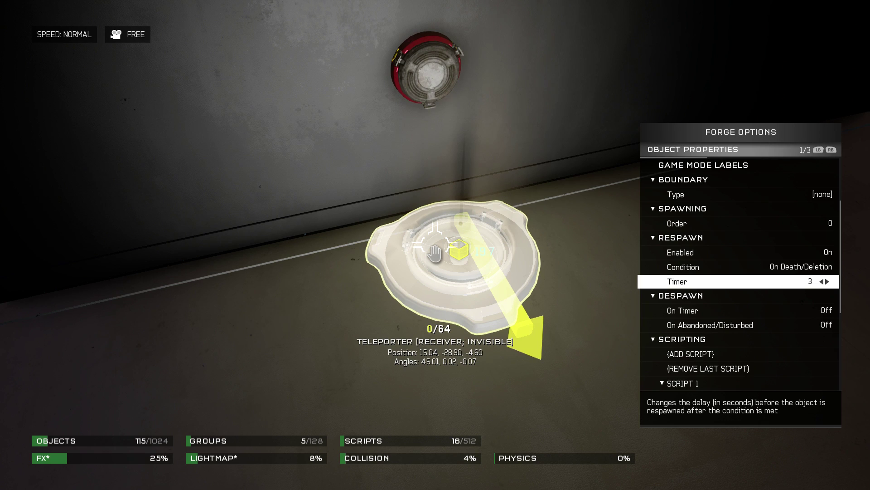
Close the properties, switch to player mode and shoot the wall barrel to test the despawn and respawn timing.
key(Escape)
key(Up)
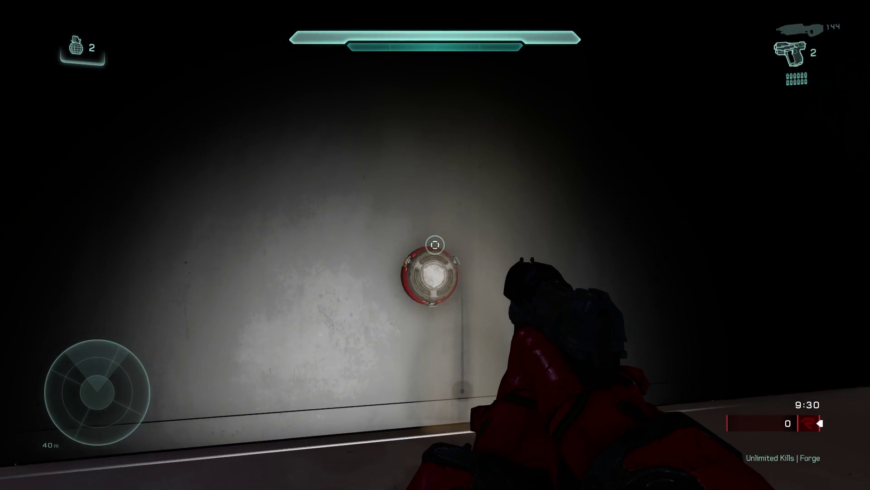
click(436, 245)
click(436, 245)
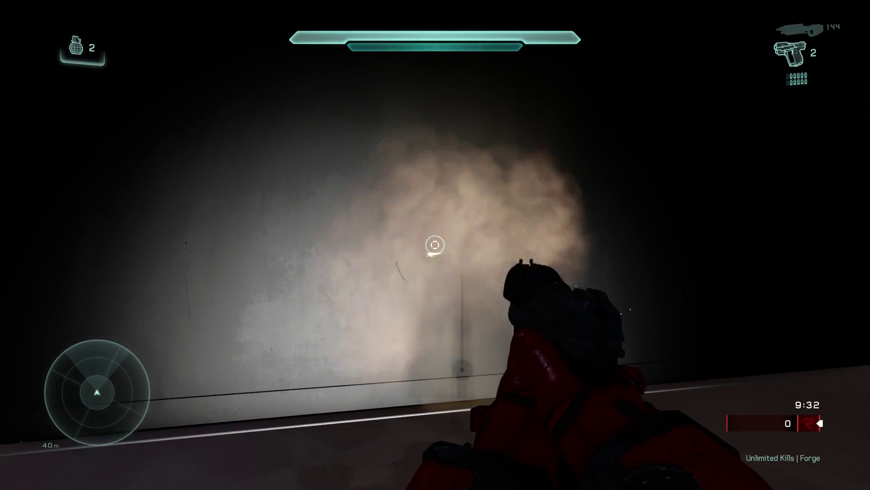
key(r)
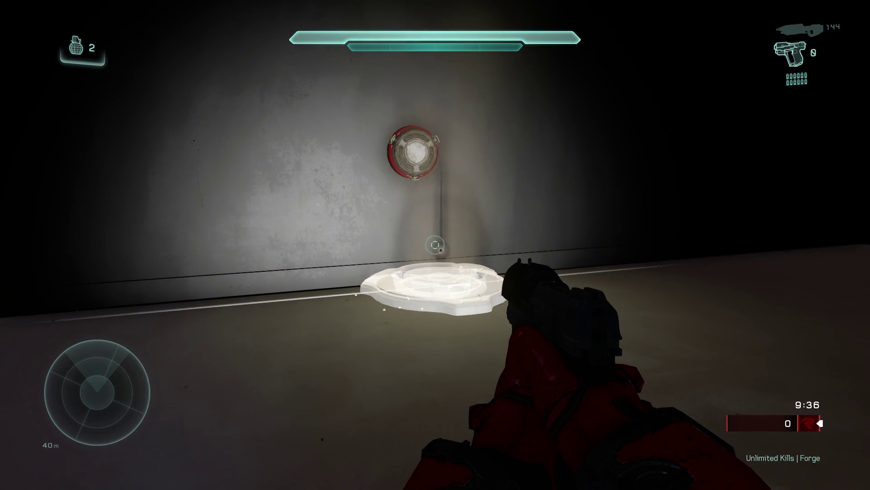
Return to edit mode and look over the barrel and teleporter pairs along the arena's adjacent walls.
key(d)
key(Up)
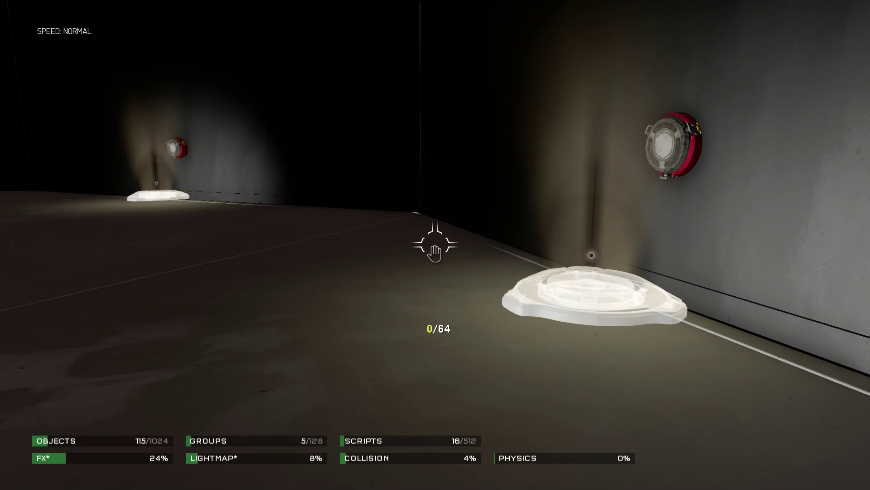
key(s)
key(w)
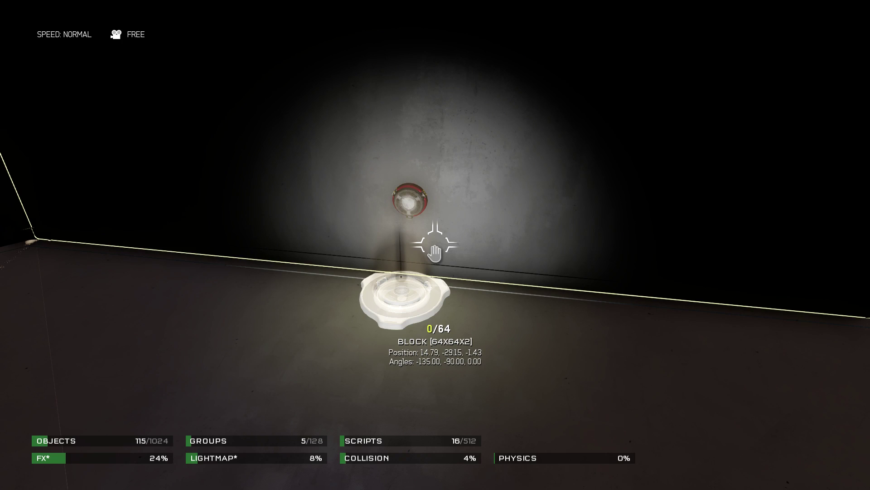
key(s)
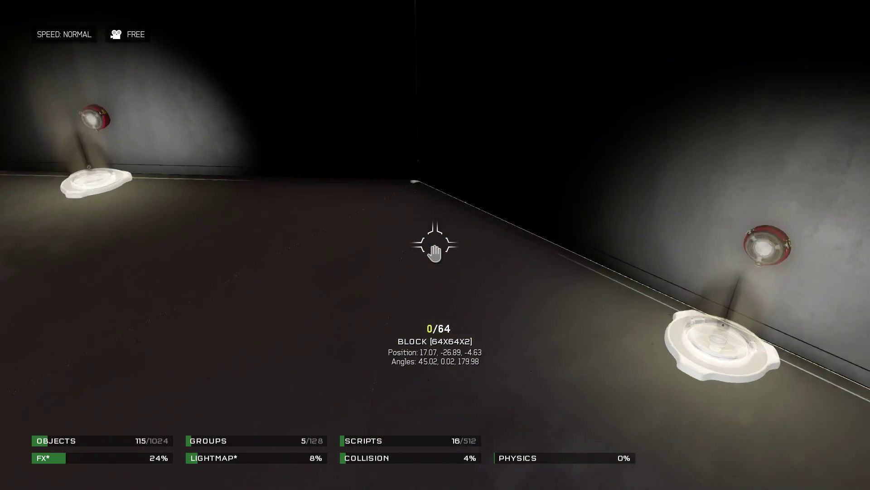
key(s)
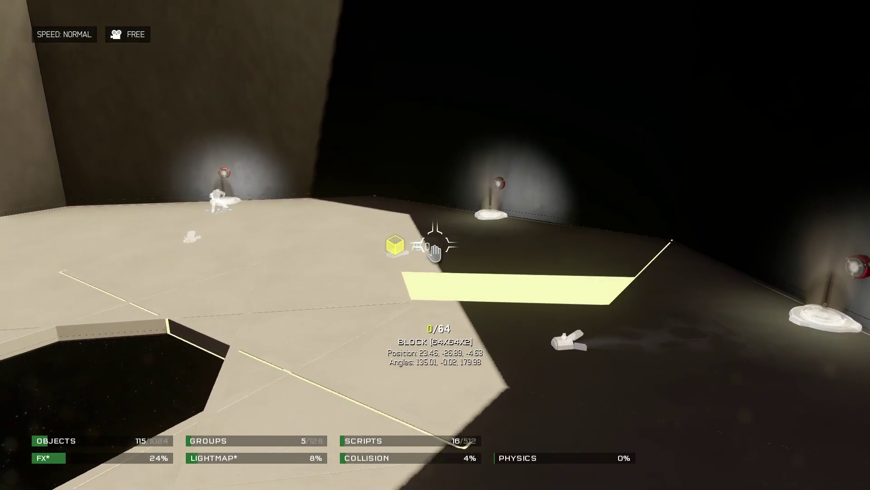